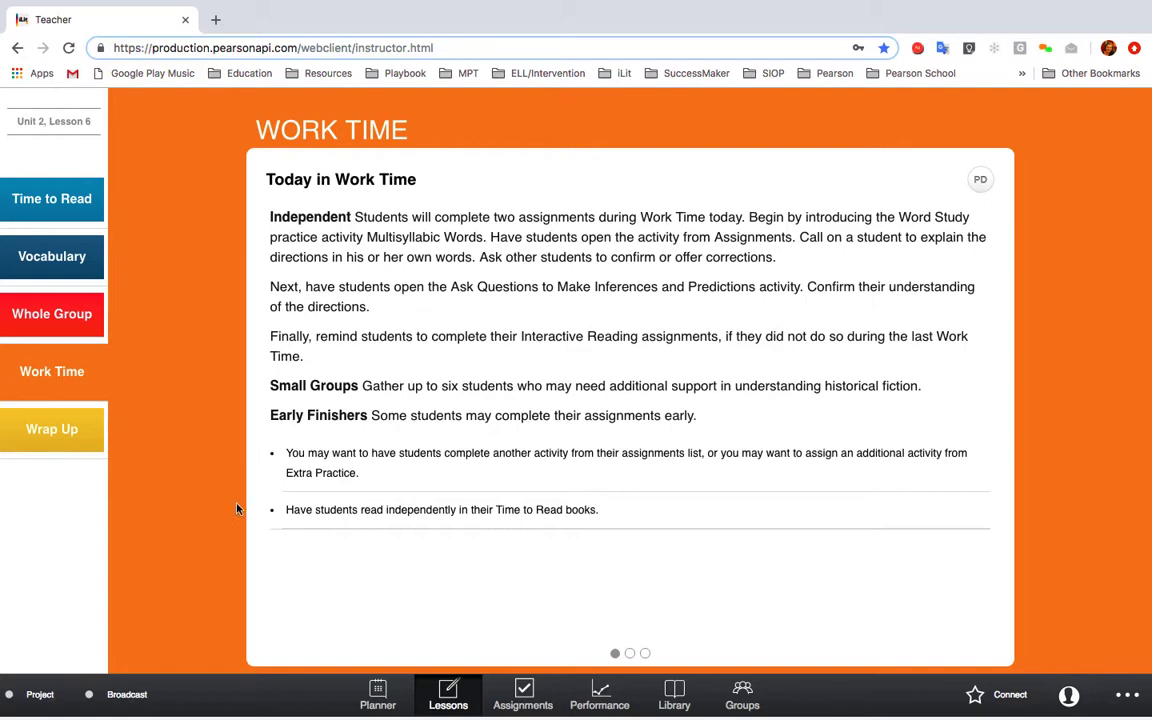
Step: Open the Assignments grid for Unit 2, Lessons 6-10
left_click(527, 695)
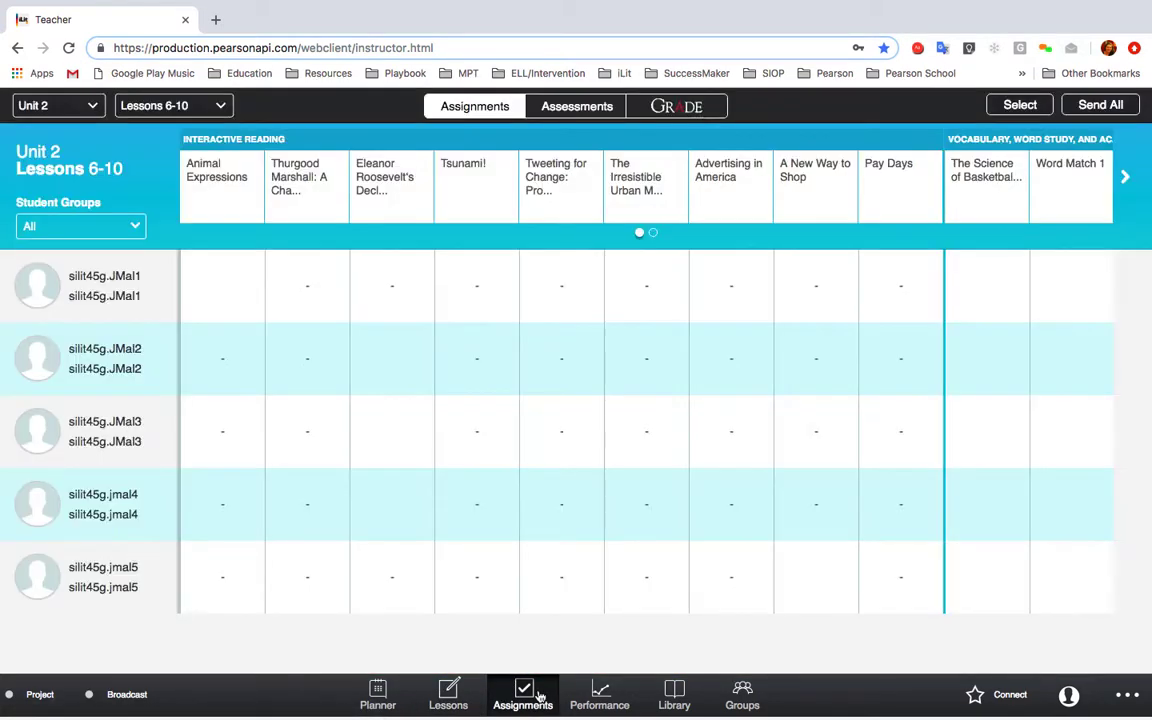
Step: Page to the next assignments and send Word Slam 1 to the whole class
left_click(1124, 180)
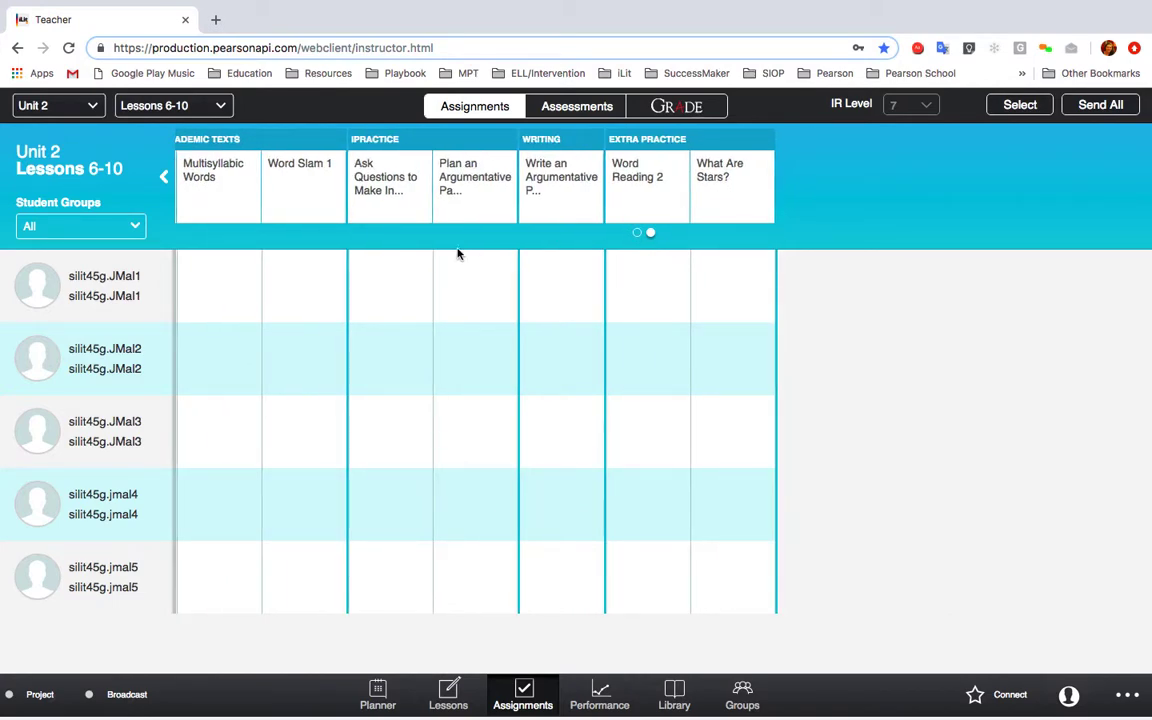
left_click(311, 168)
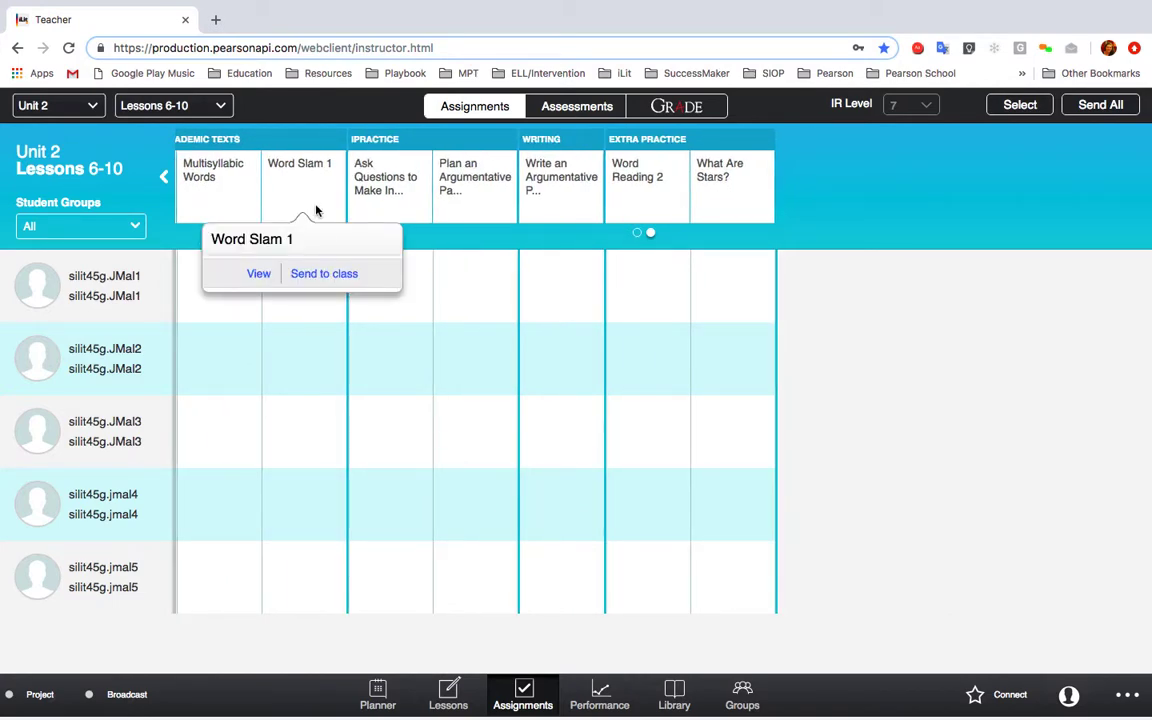
left_click(316, 278)
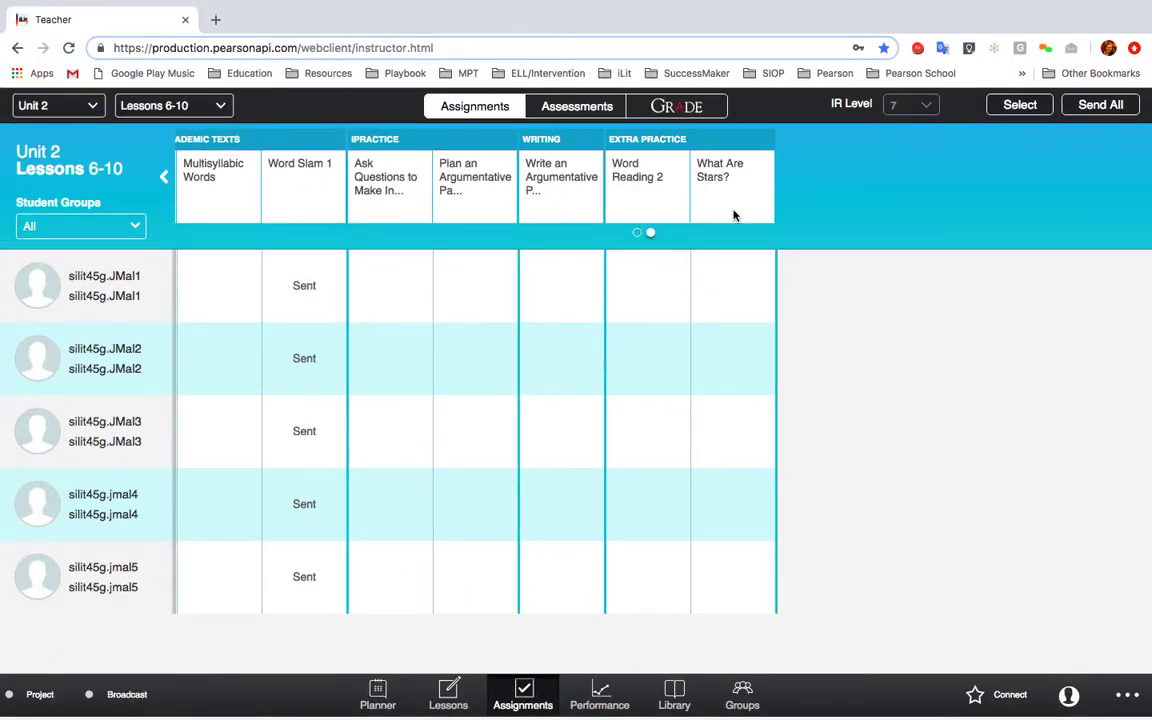
Step: Send the Ask Questions activity and the argumentative writing assignment to all students
left_click(1021, 105)
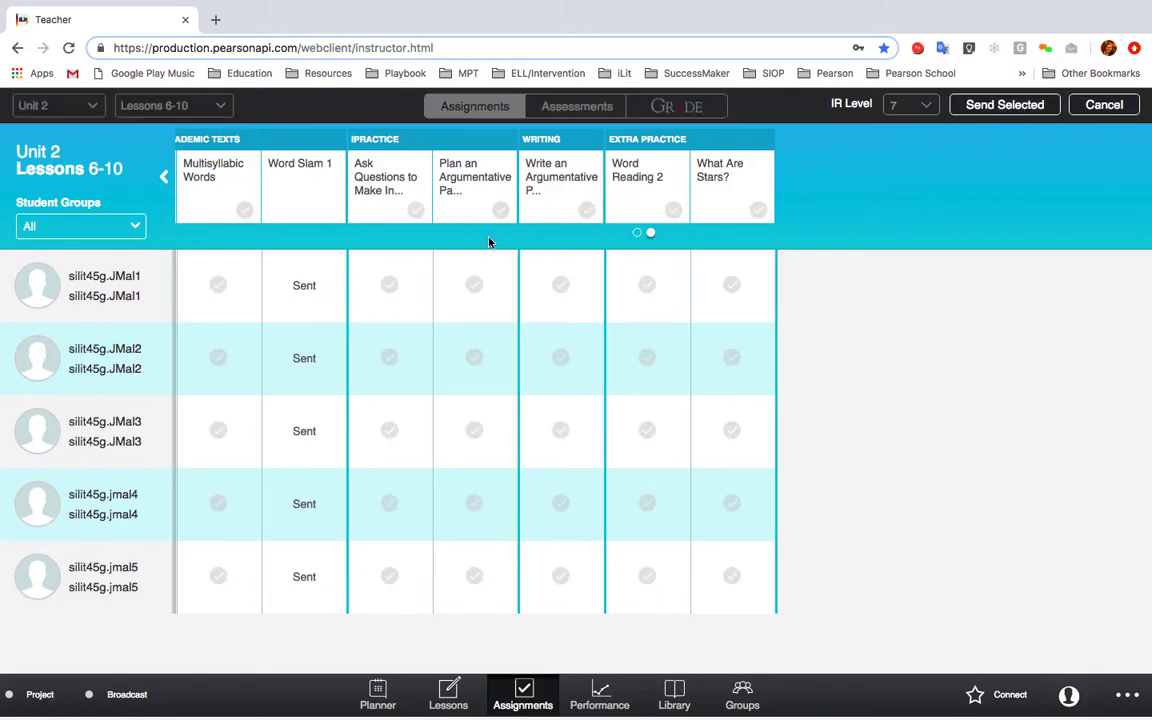
left_click(415, 213)
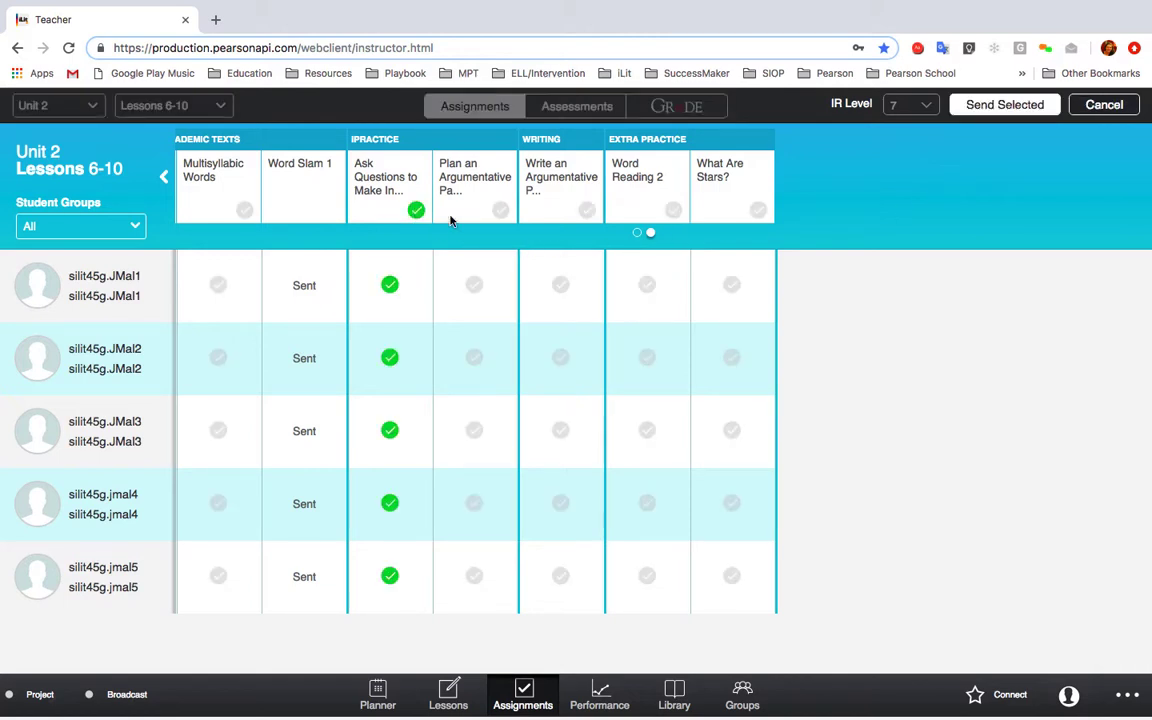
left_click(588, 211)
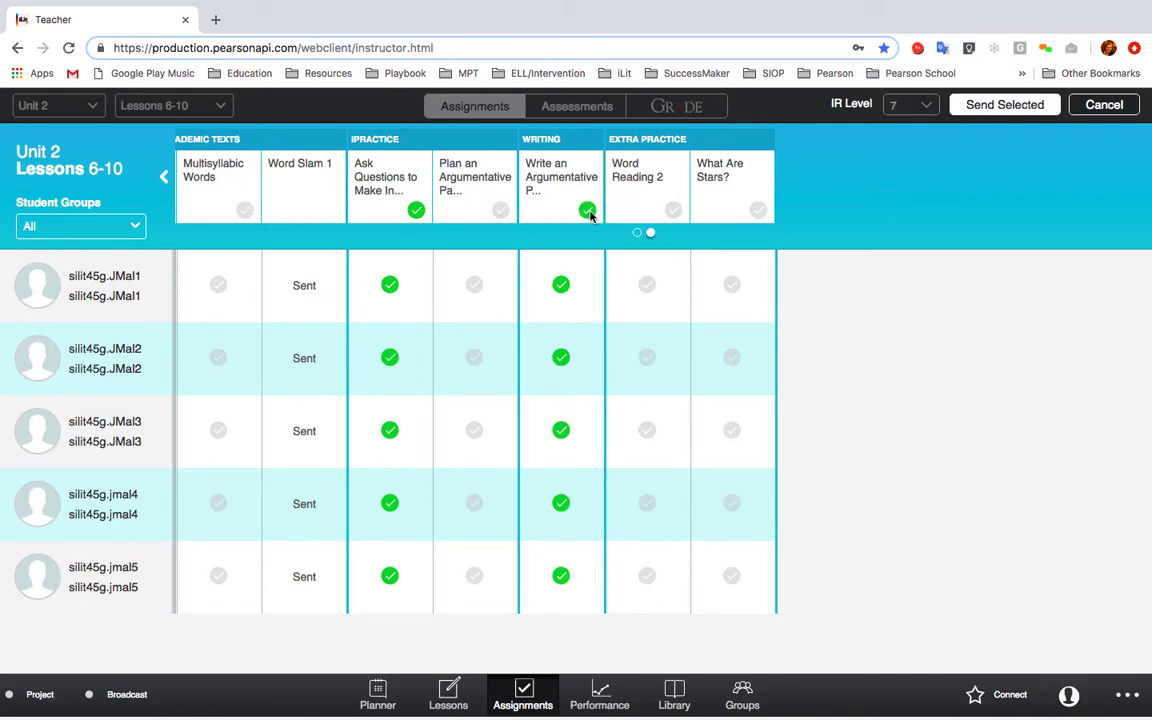
left_click(1016, 112)
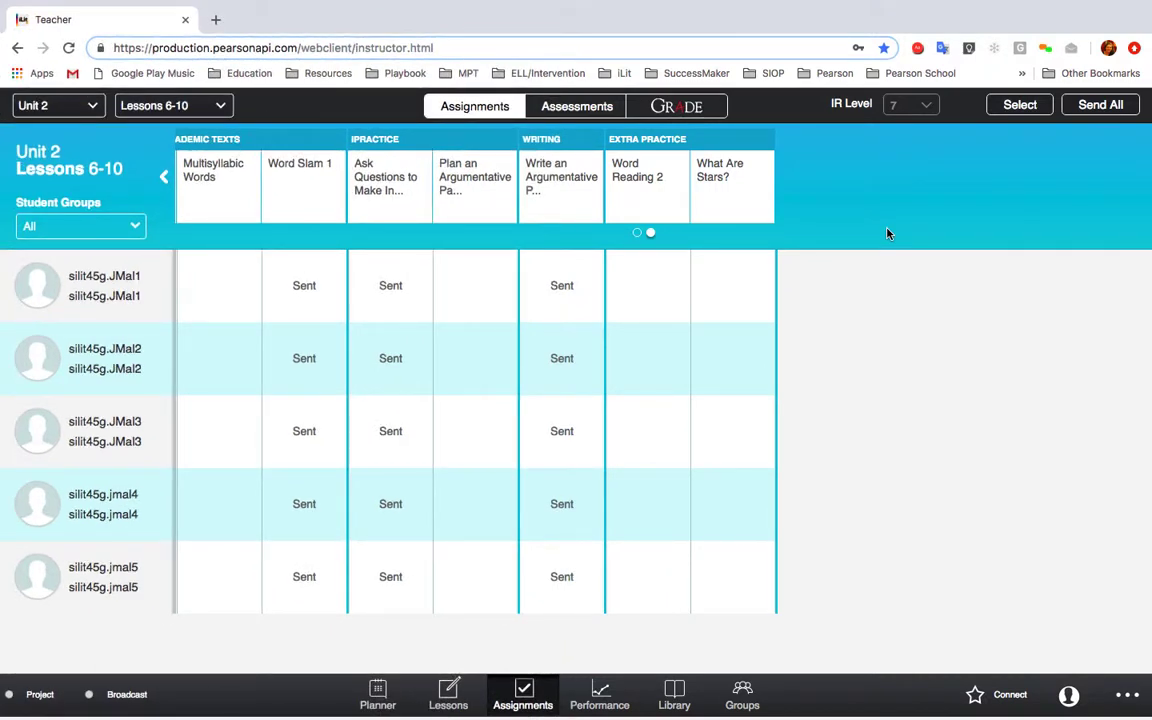
Step: Send Word Reading 2 to students 1, 3 and 5, and What Are Stars? to students 2 and 4
left_click(1020, 105)
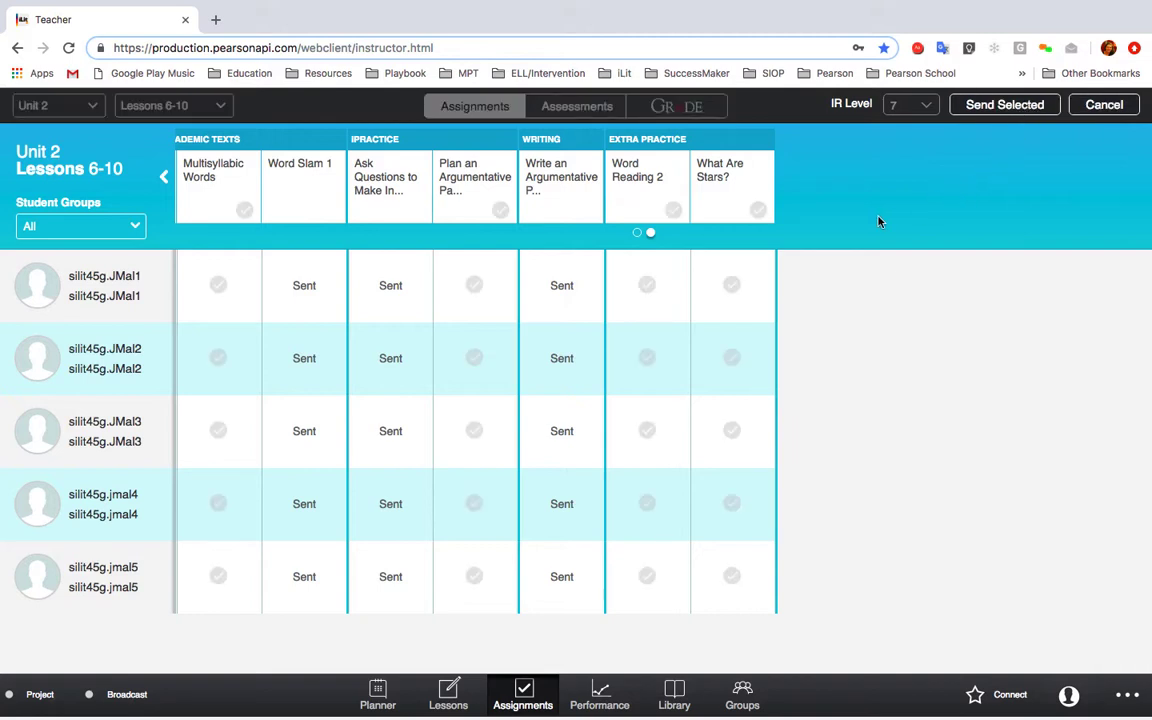
left_click(649, 287)
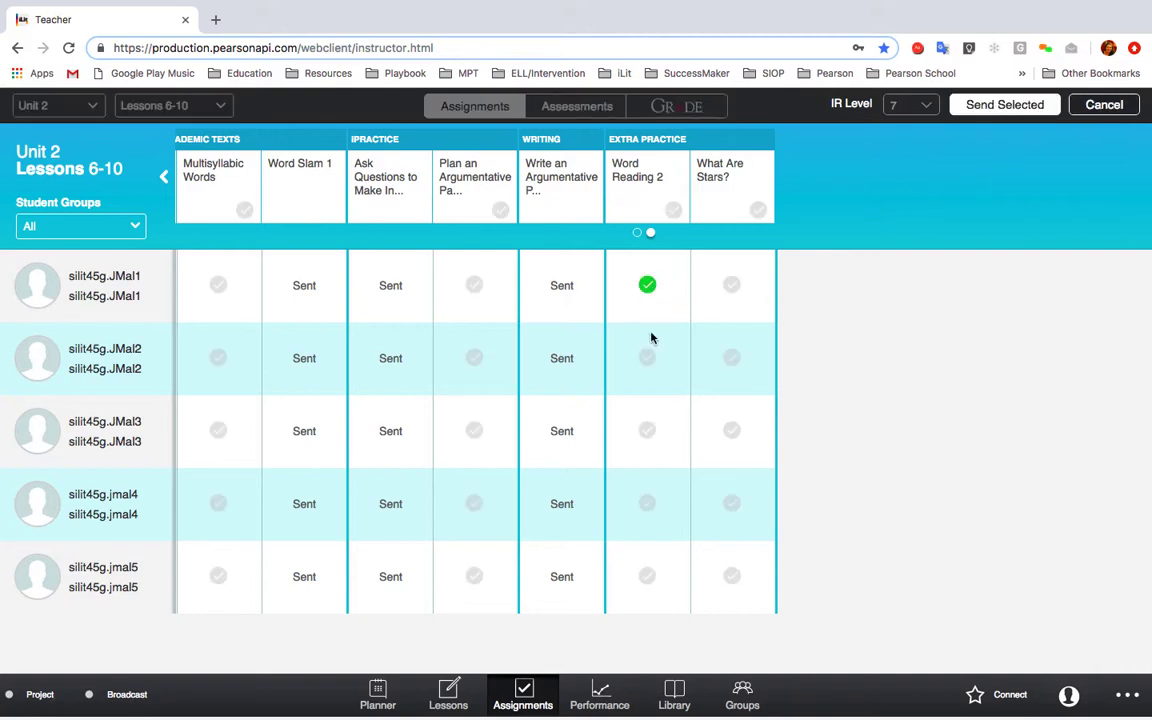
left_click(647, 432)
left_click(647, 575)
left_click(733, 505)
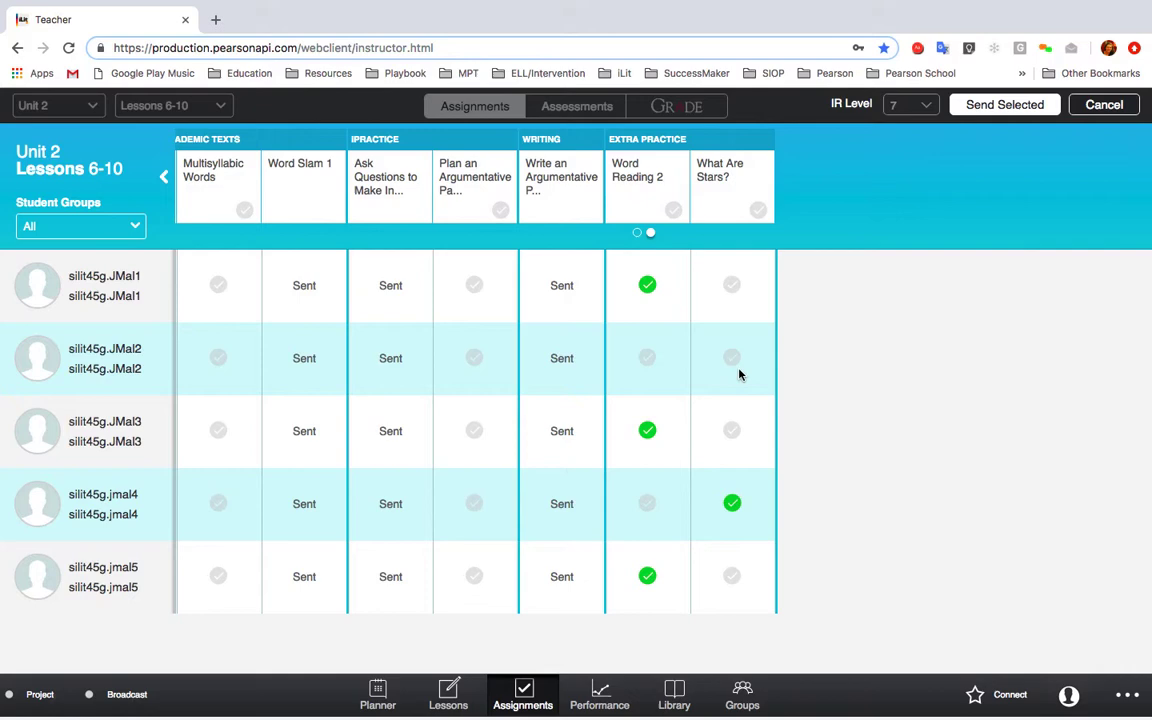
left_click(734, 360)
left_click(980, 107)
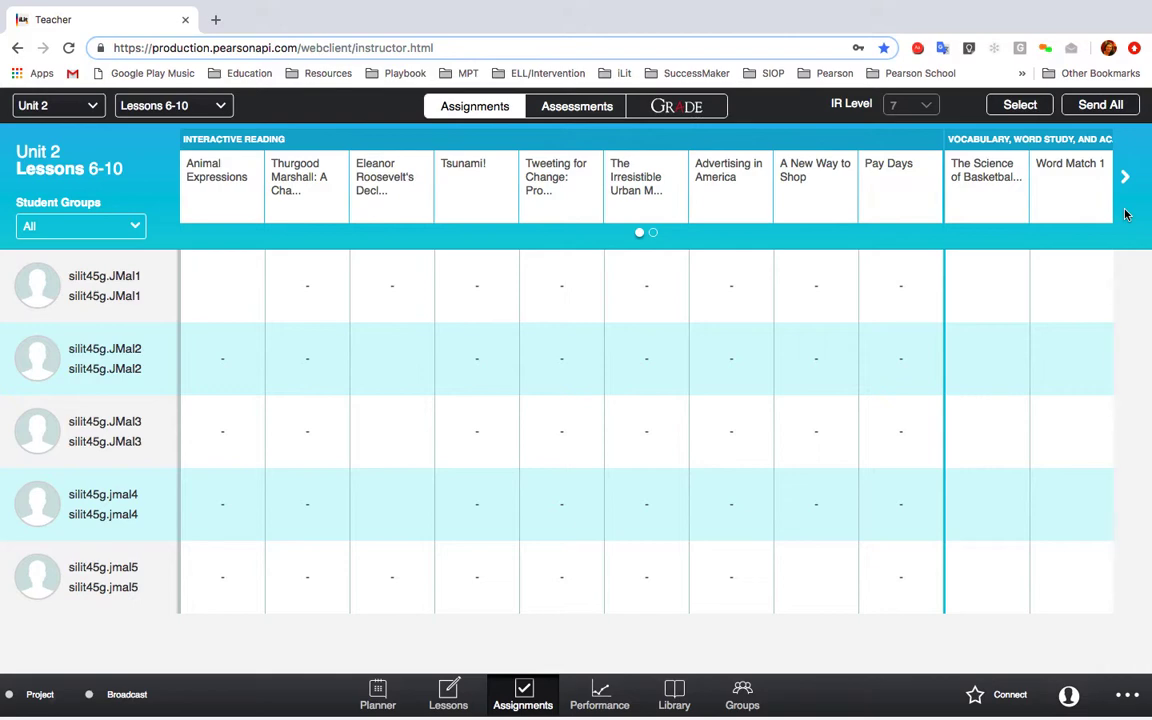
Step: Send and confirm all Unit 2, Lessons 6-10 assignments, then return to page two
left_click(1108, 106)
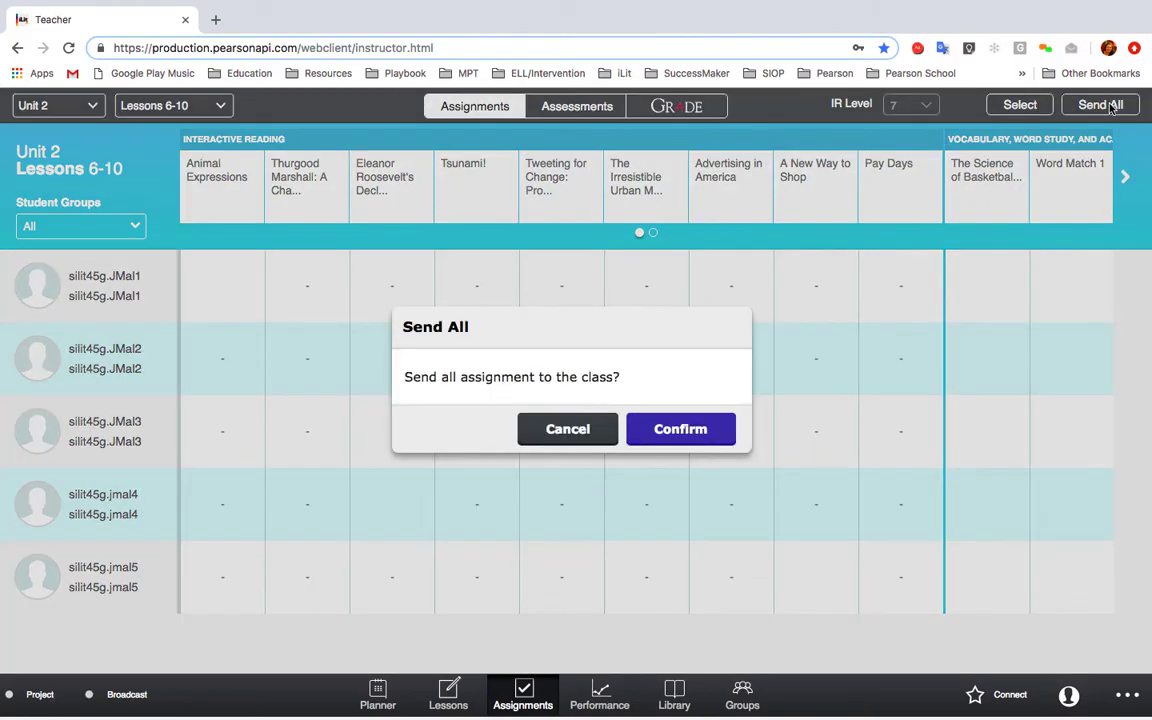
left_click(722, 424)
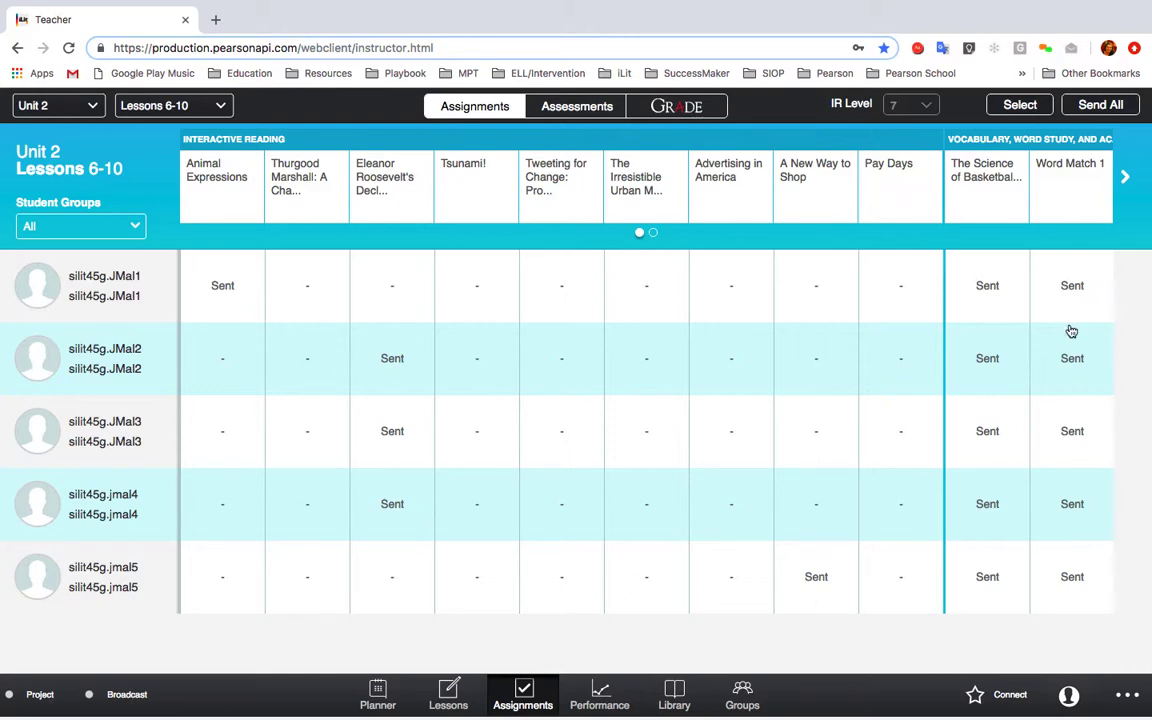
left_click(1124, 178)
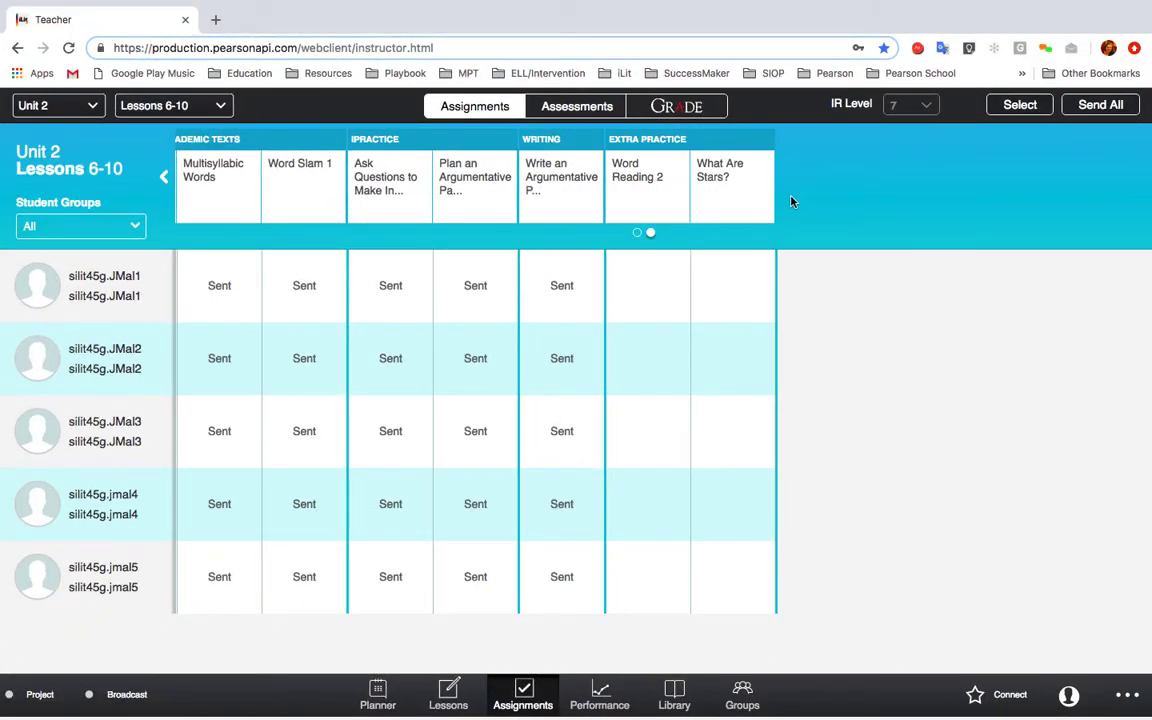
Step: Withdraw Write an Argumentative Paragraph from everyone and Plan an Argumentative Paragraph from students 1, 3, 5
left_click(558, 190)
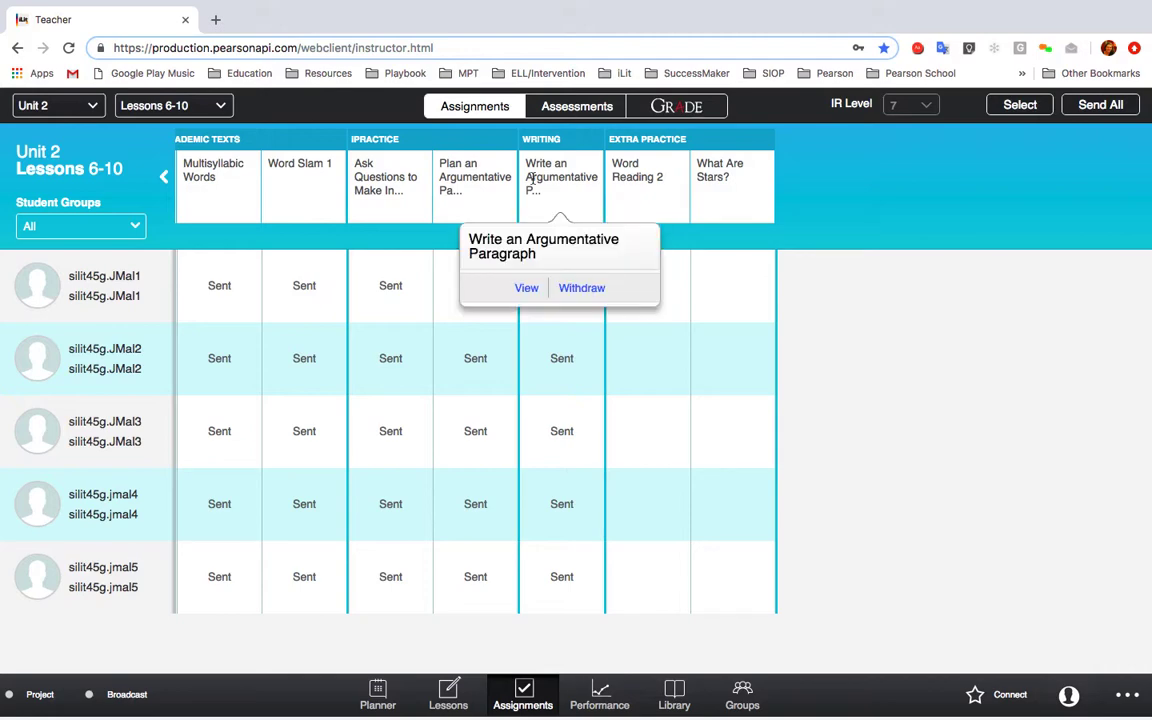
left_click(589, 294)
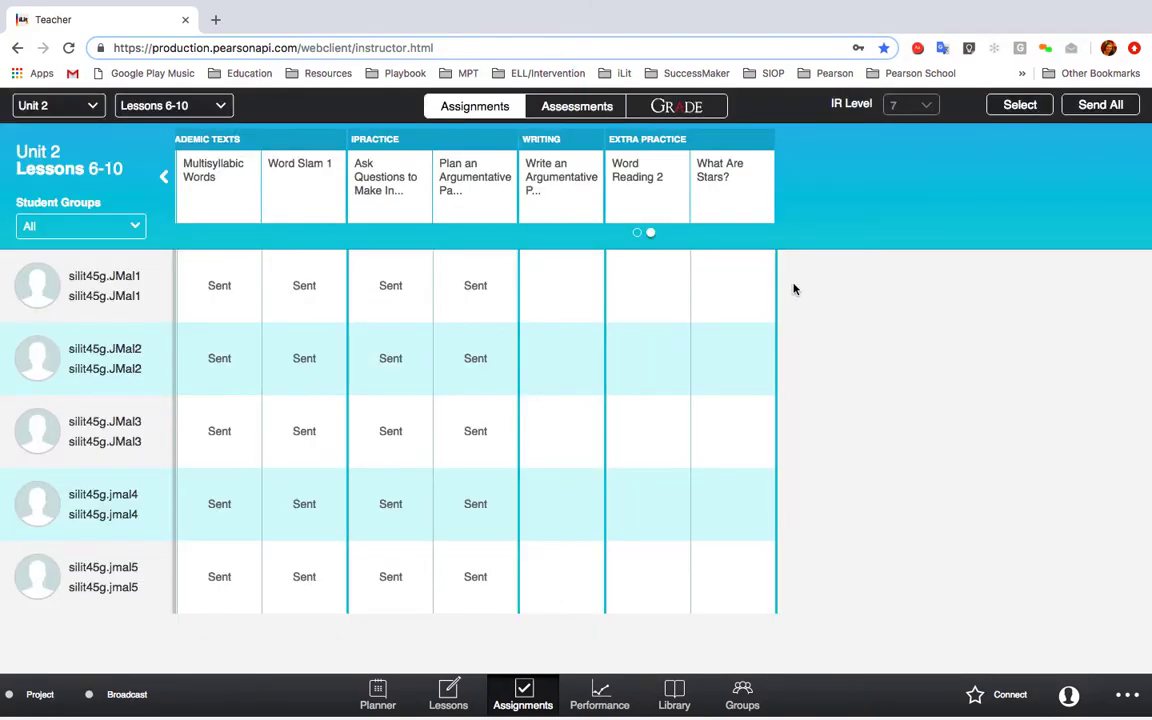
left_click(476, 285)
left_click(475, 388)
left_click(476, 432)
left_click(476, 531)
left_click(476, 579)
left_click(480, 540)
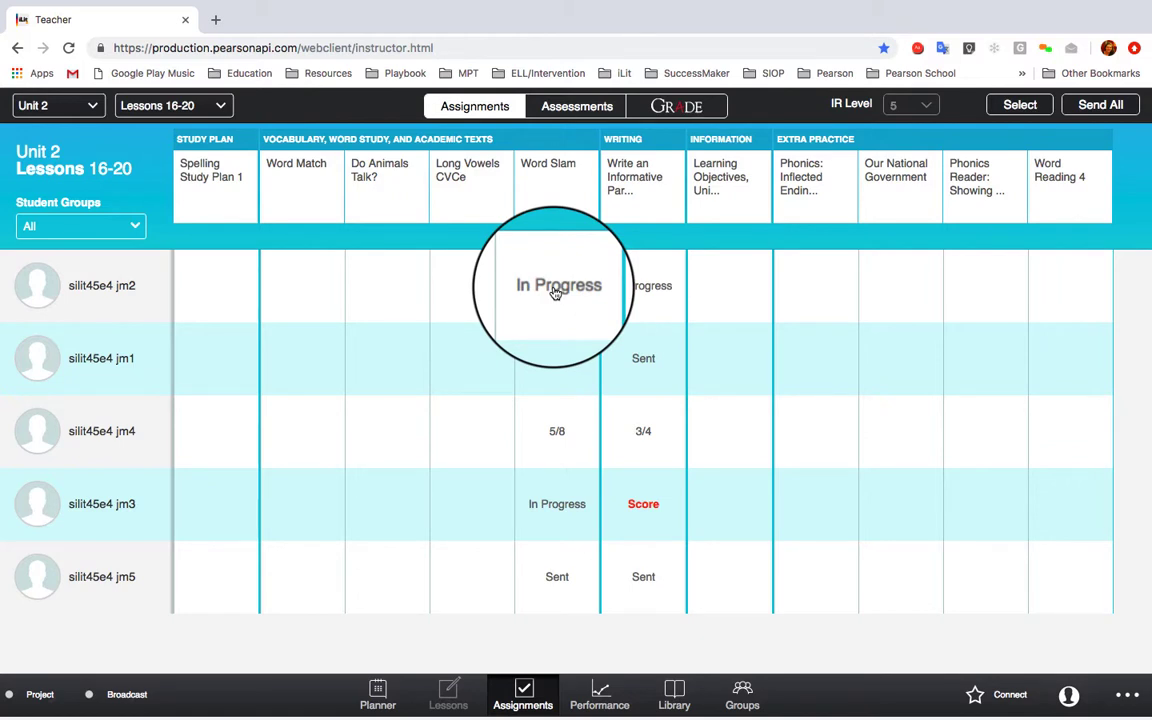
Step: Check an In Progress Word Slam, then open the unscored Write an Informative Paragraph response
left_click(556, 292)
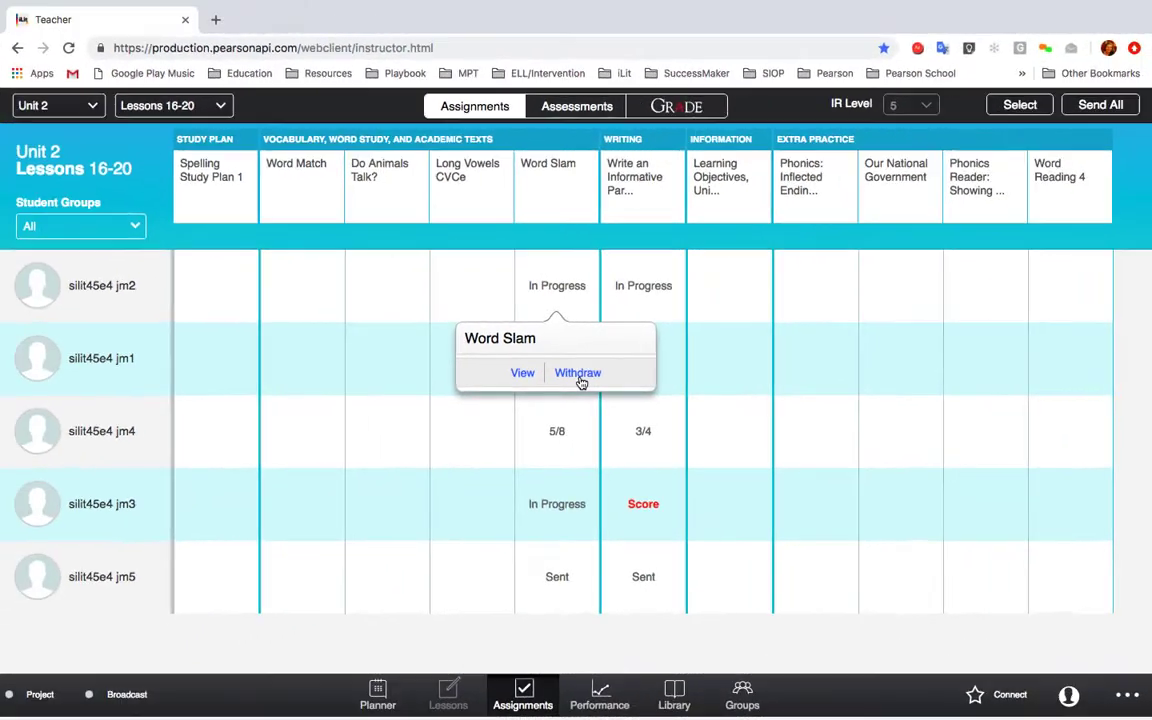
left_click(580, 373)
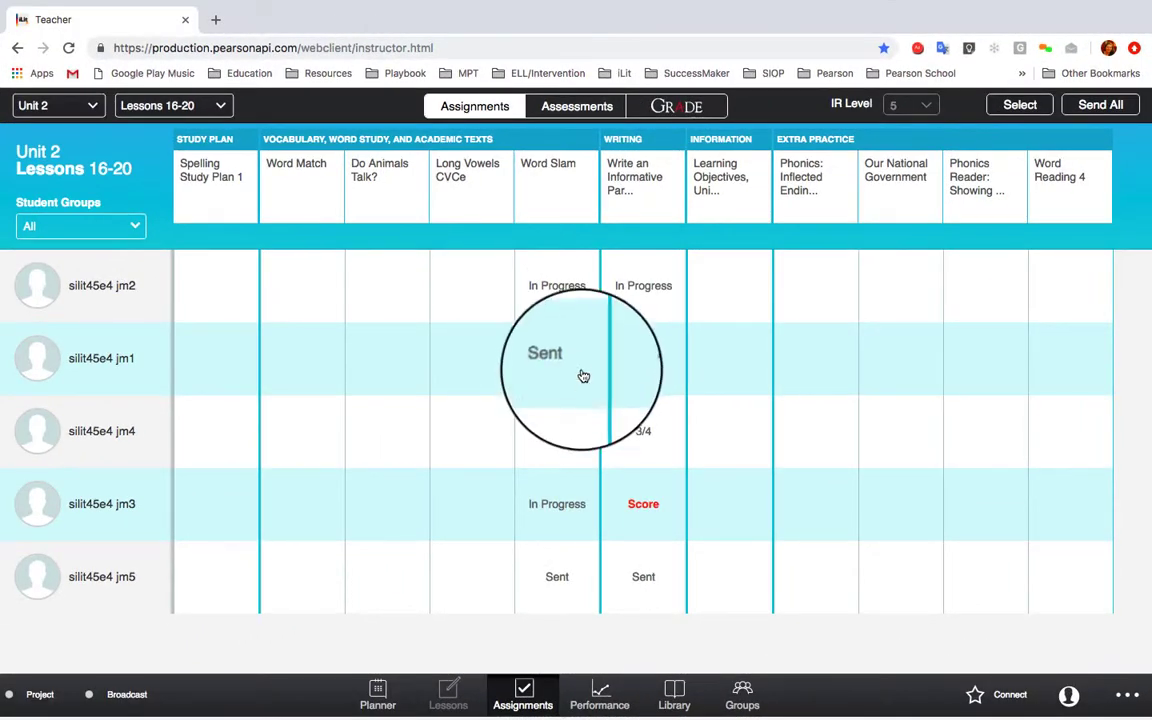
left_click(644, 503)
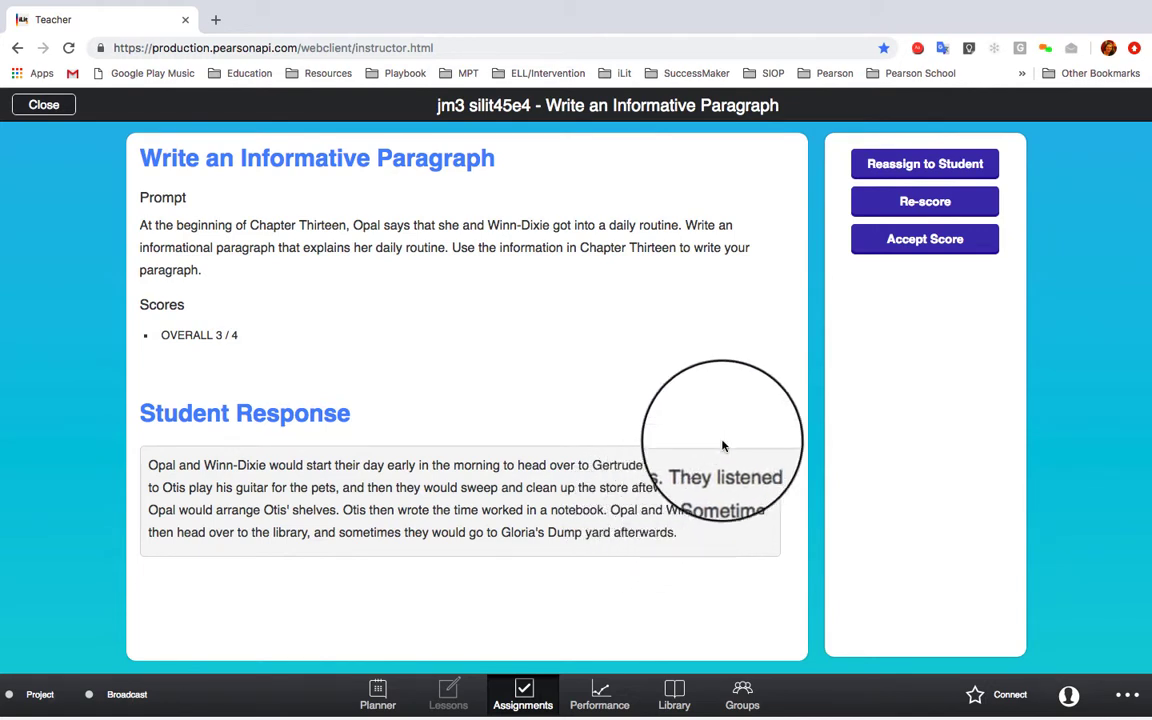
Step: Draft a reassign comment 'Add comments here.', drop it, and accept the 3/4 score
left_click(918, 166)
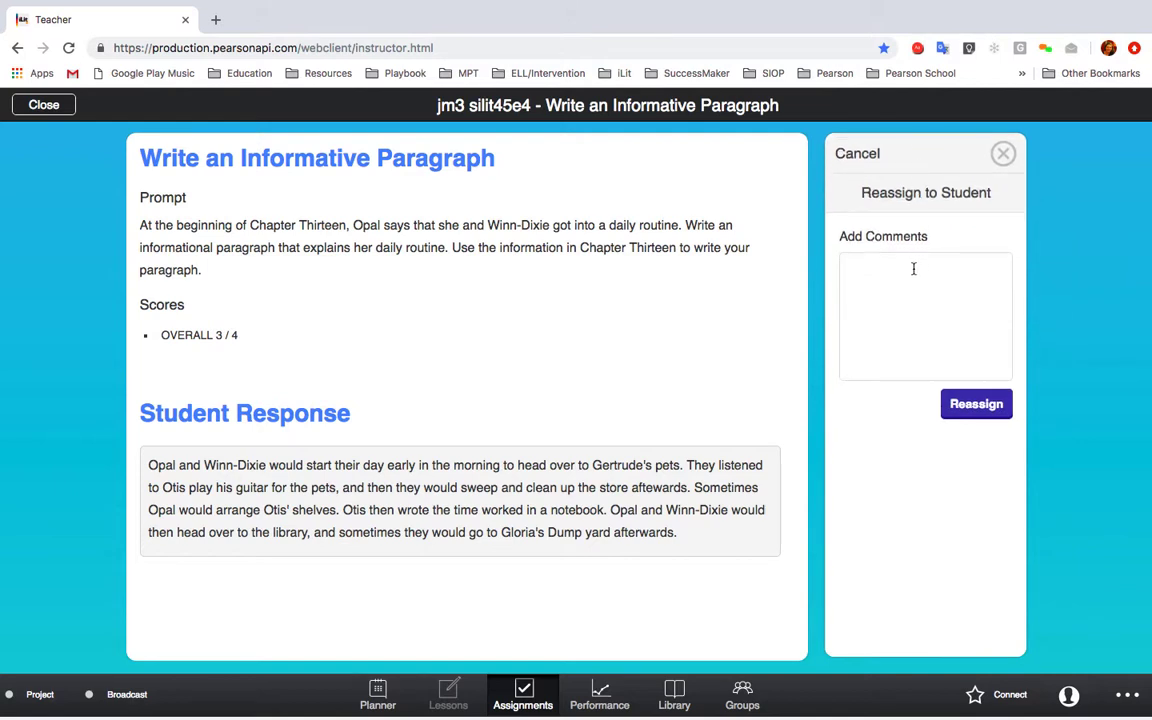
type("Add comments here.")
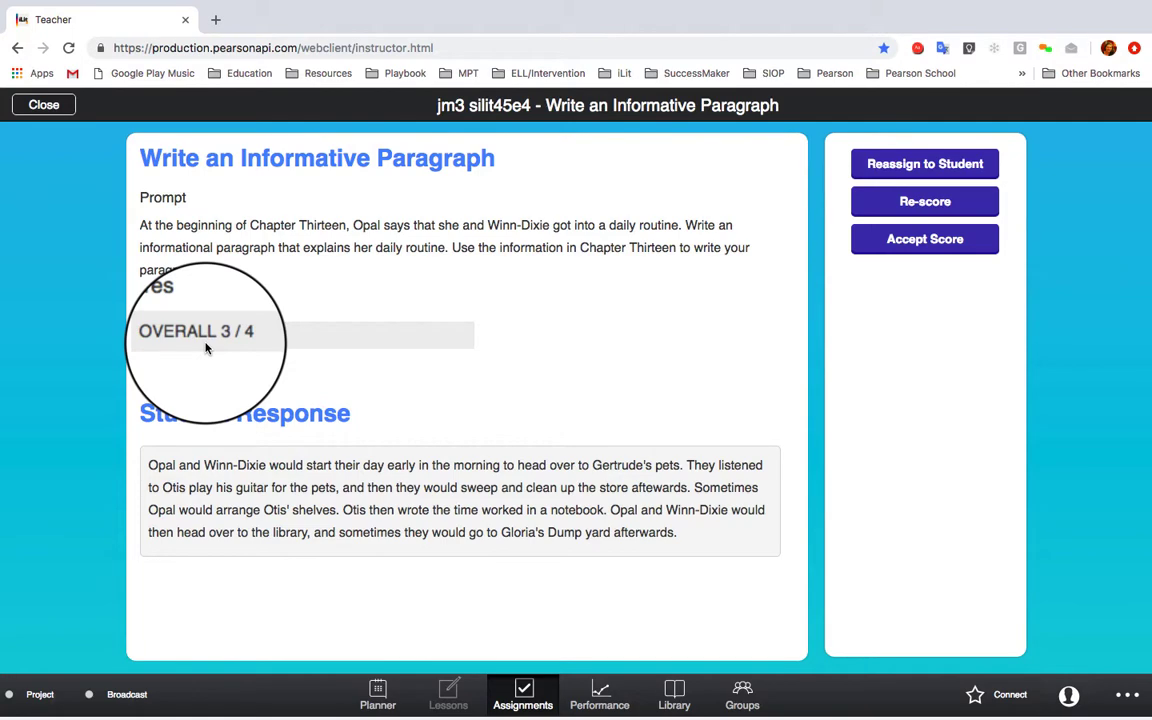
left_click(924, 240)
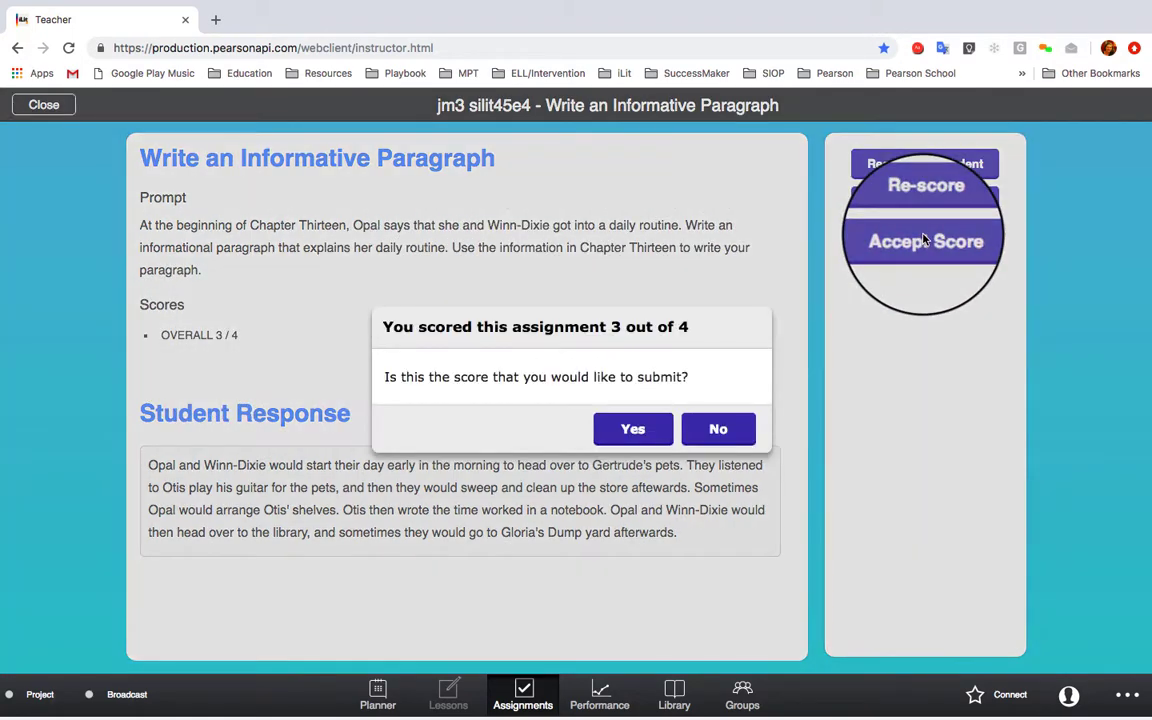
left_click(636, 437)
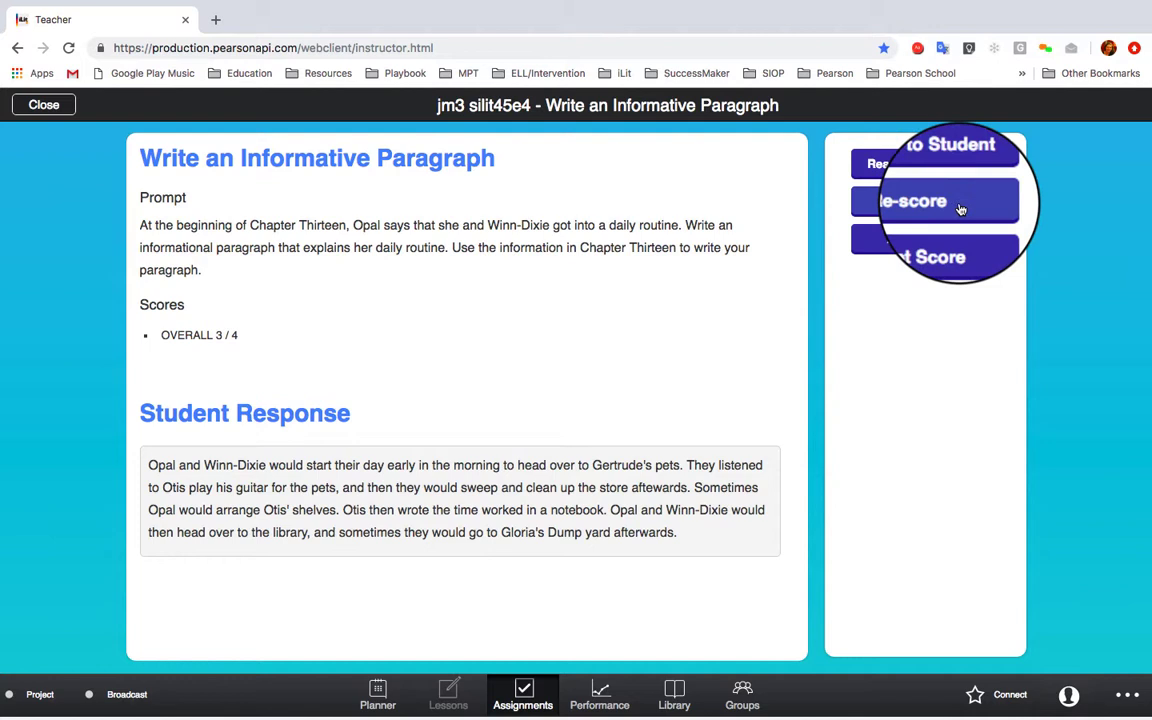
Step: Re-score the paragraph and read through the Topic Focus scoring guide
left_click(920, 205)
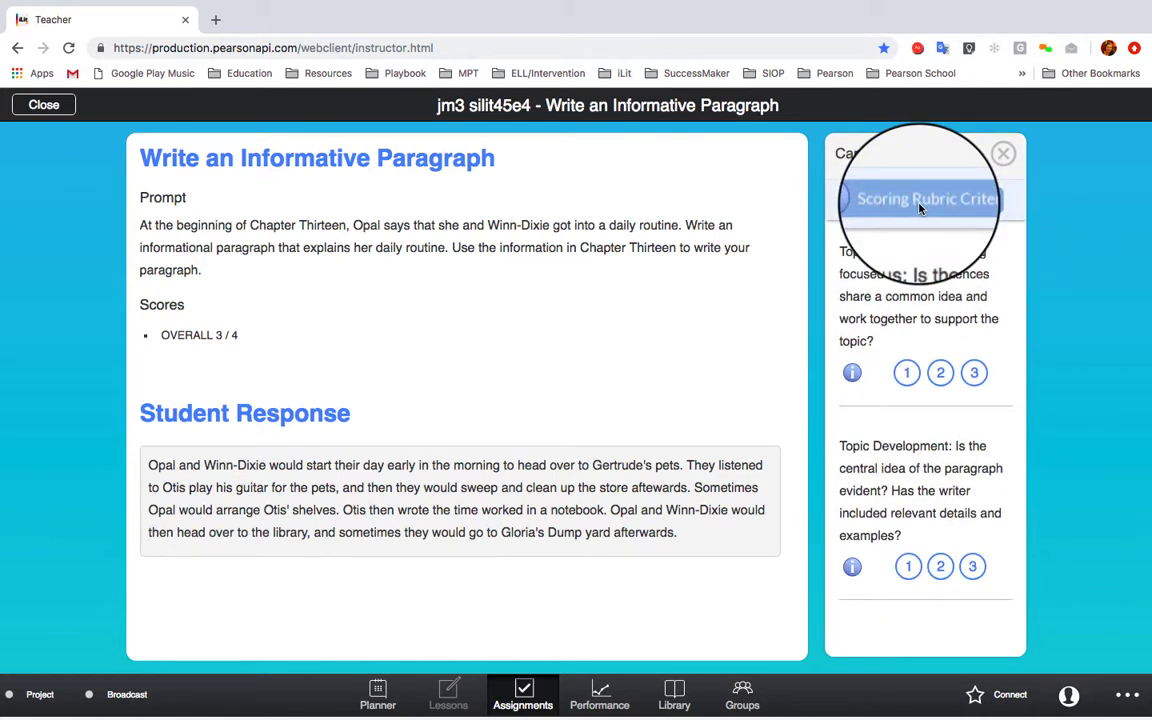
left_click(858, 203)
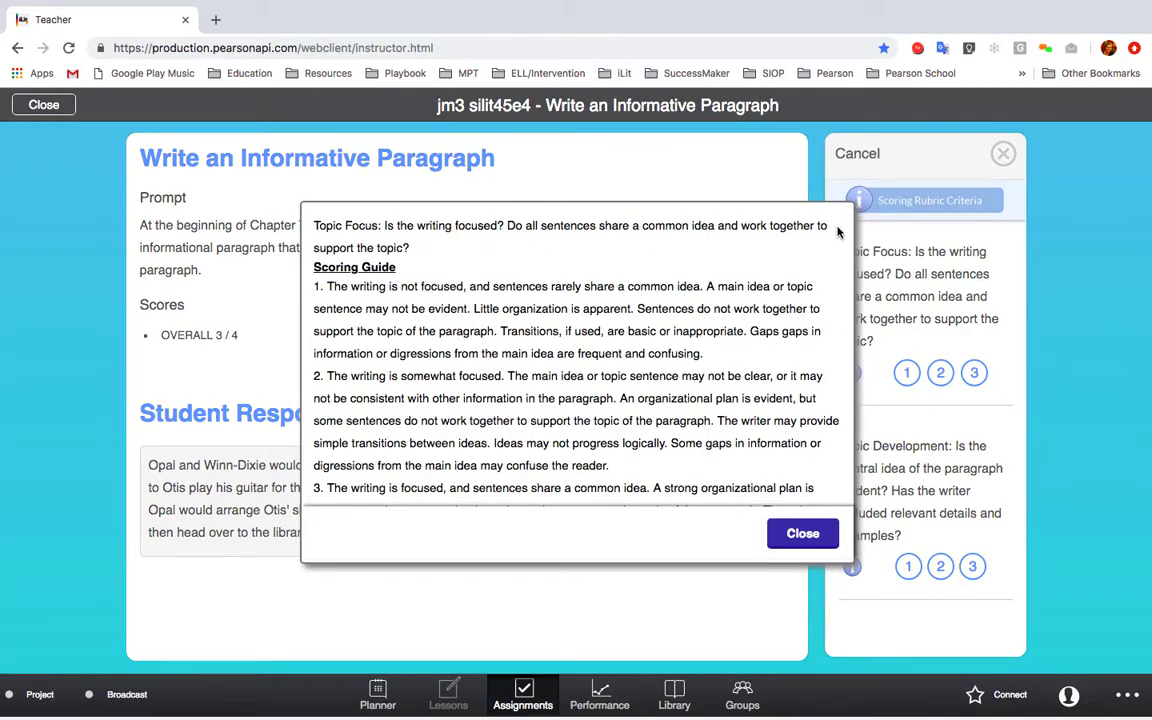
scroll(800, 272, "down", 1)
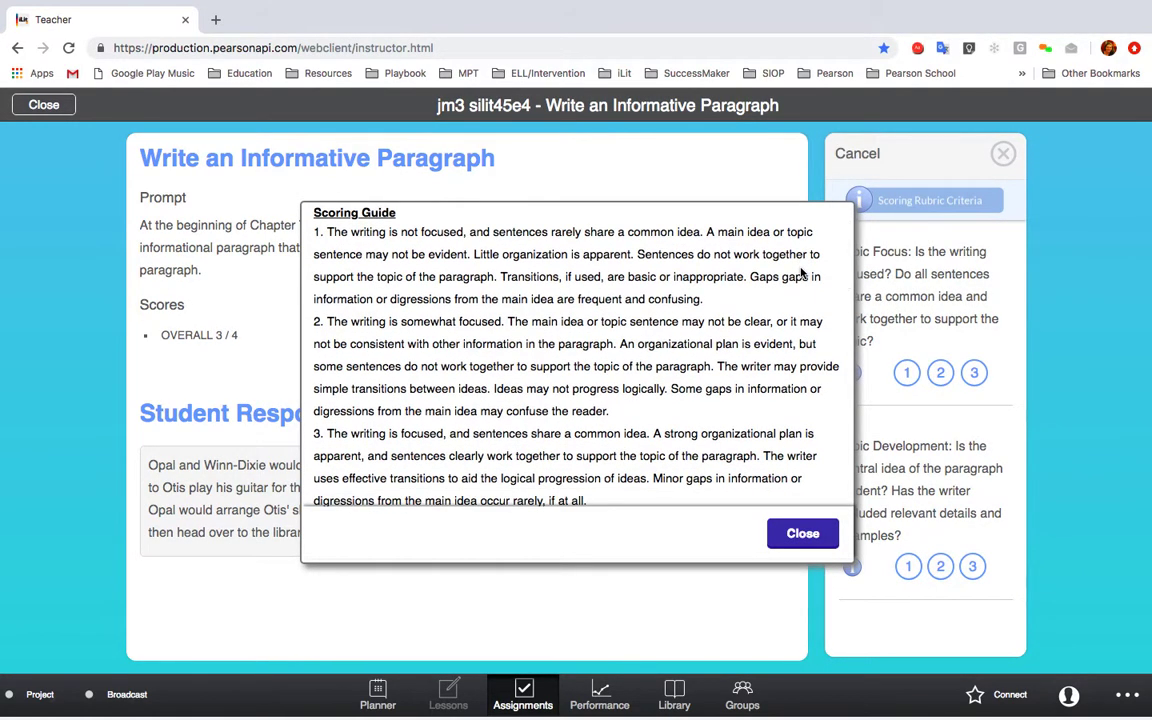
scroll(800, 272, "down", 3)
scroll(800, 272, "down", 4)
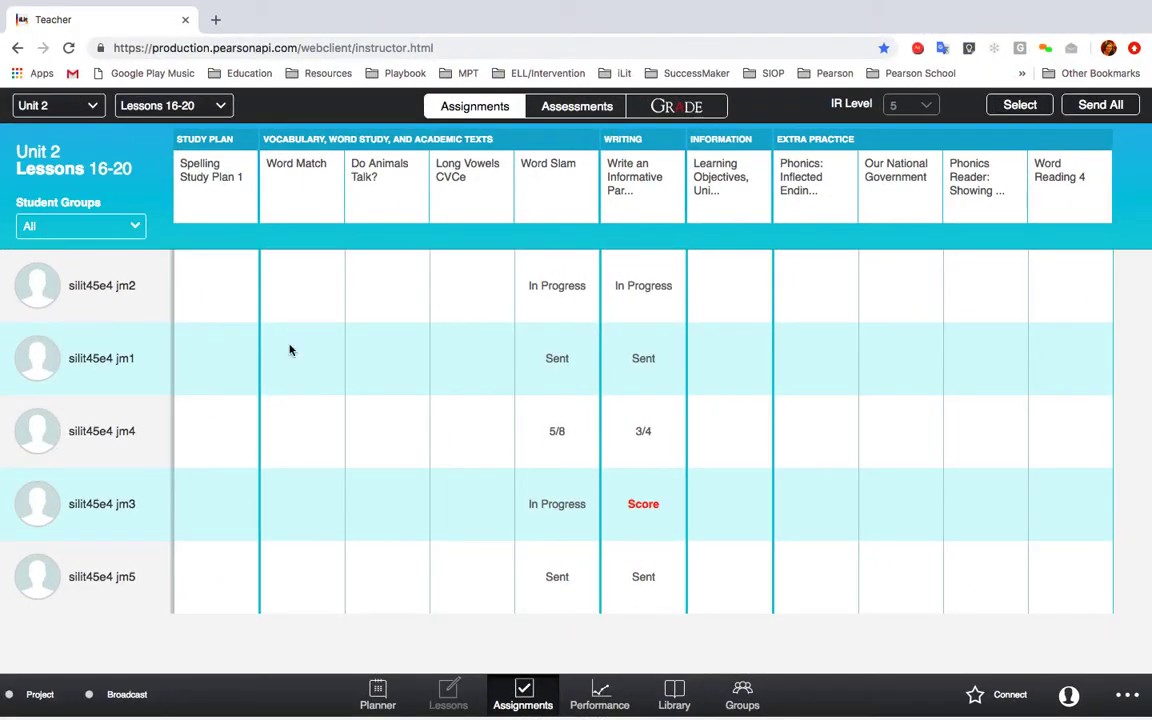
Step: Open the 5/8 result in the Word Slam column
left_click(560, 434)
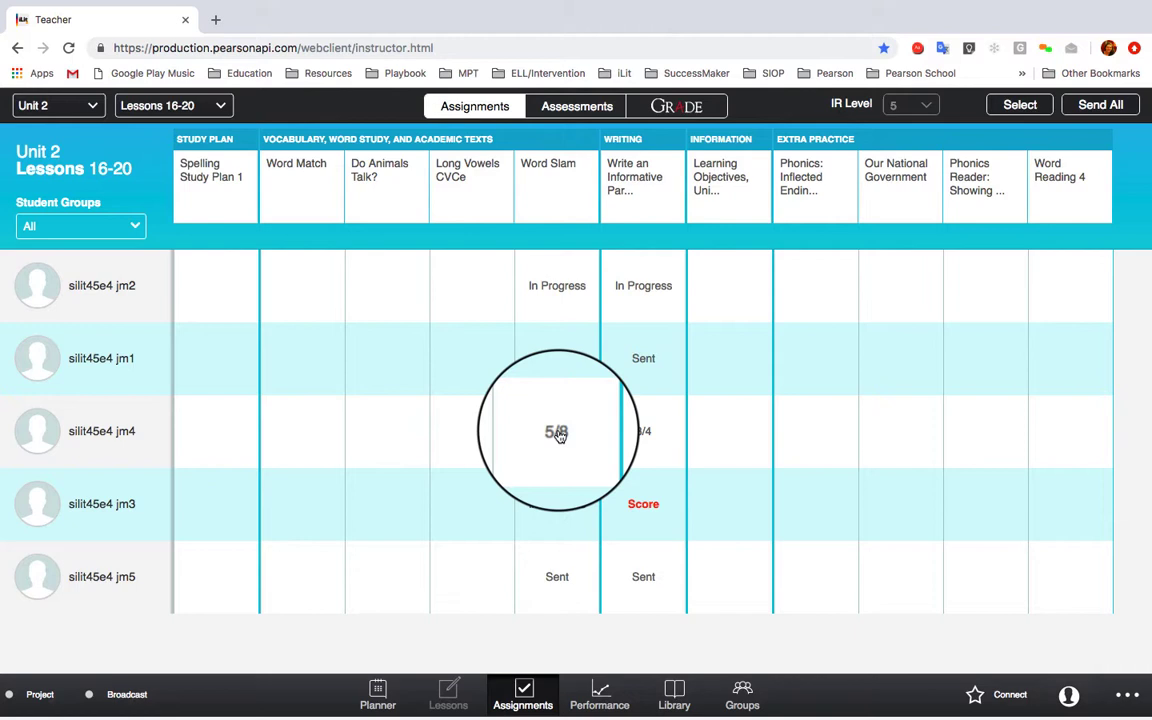